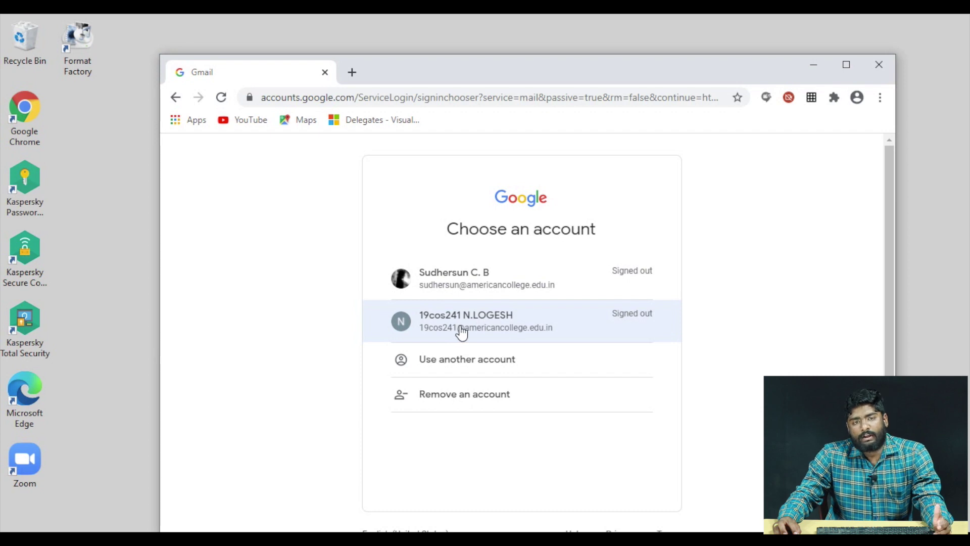
- Sign in to Gmail with the student's college account and scroll the Google apps list to Classroom
click(462, 331)
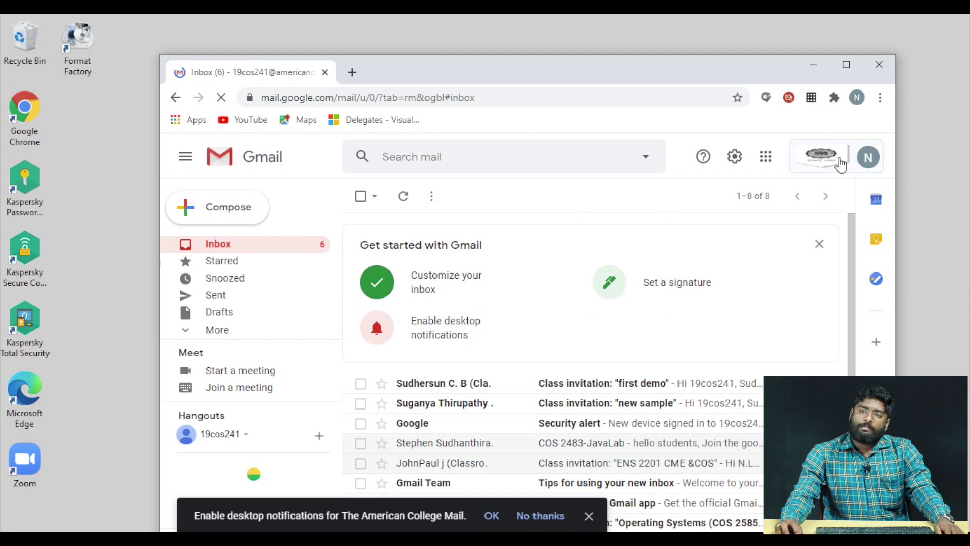
click(766, 156)
scroll(773, 356, down, 8)
scroll(770, 353, down, 2)
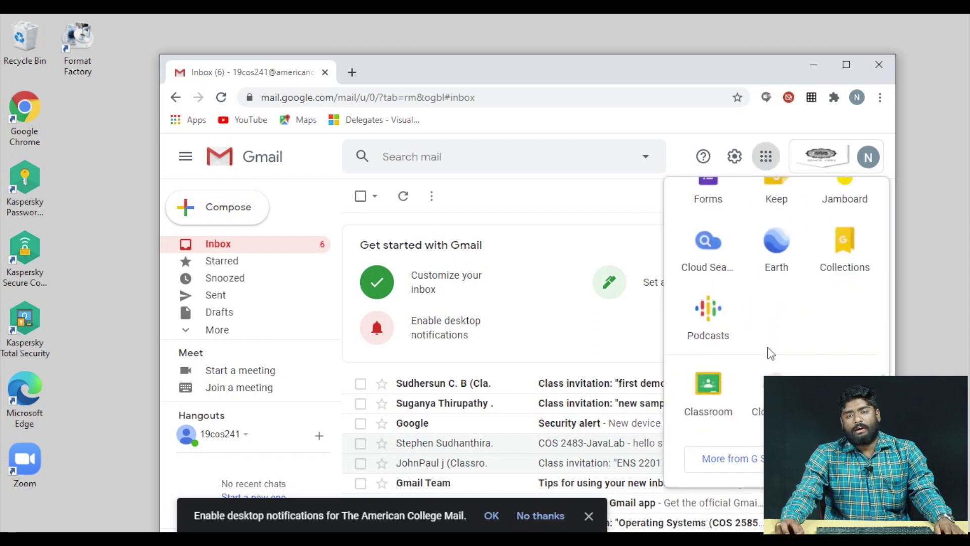
- Join the 'first demo' class and open the Meet link in the teacher's stream post
click(721, 386)
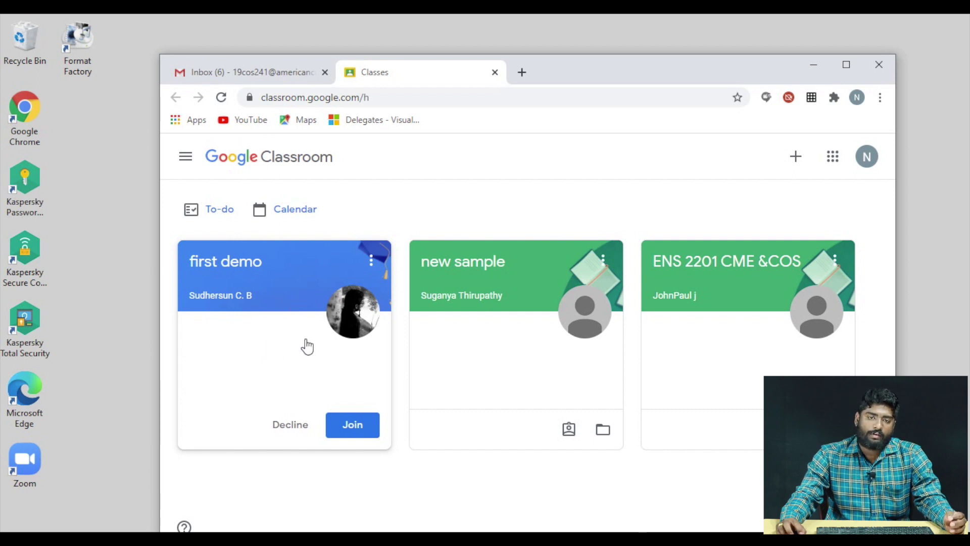
click(349, 427)
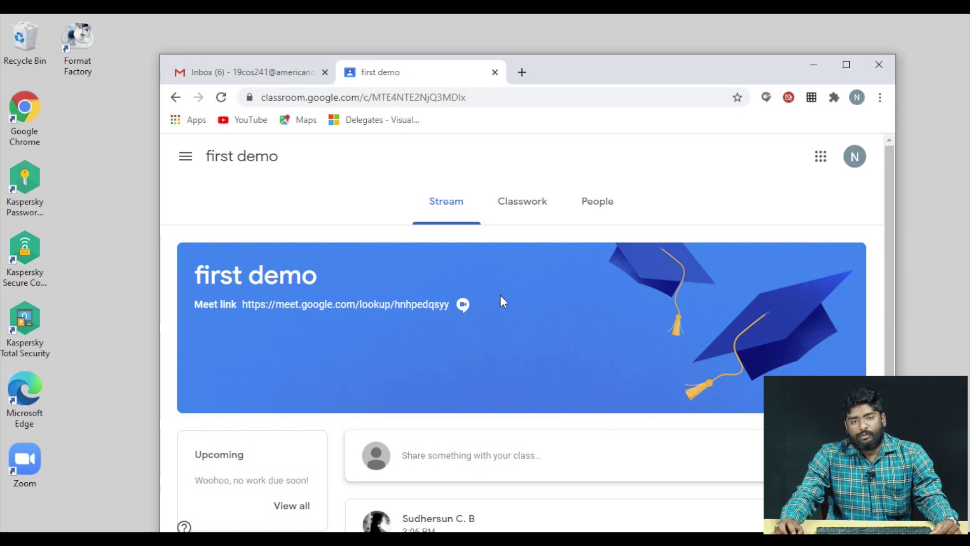
scroll(596, 465, down, 3)
scroll(520, 316, up, 3)
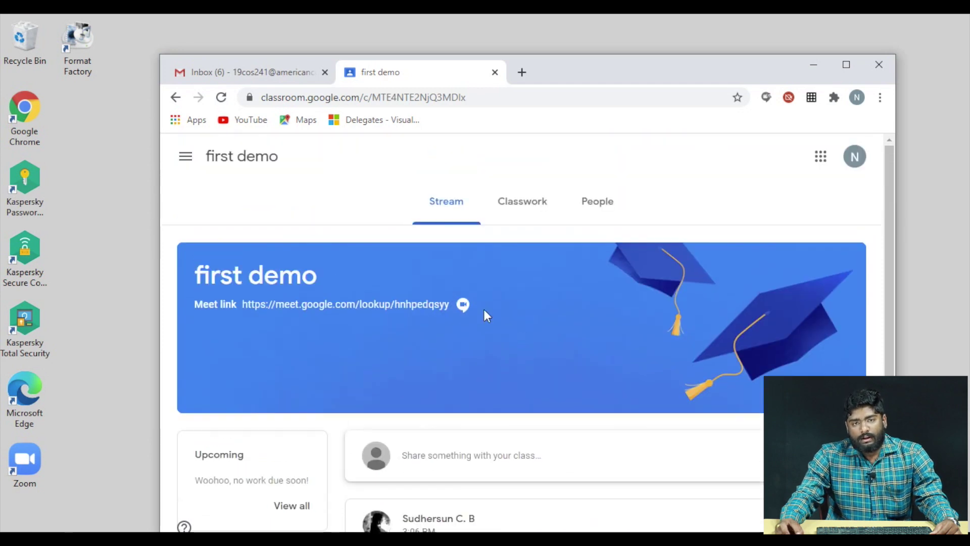
scroll(523, 384, down, 3)
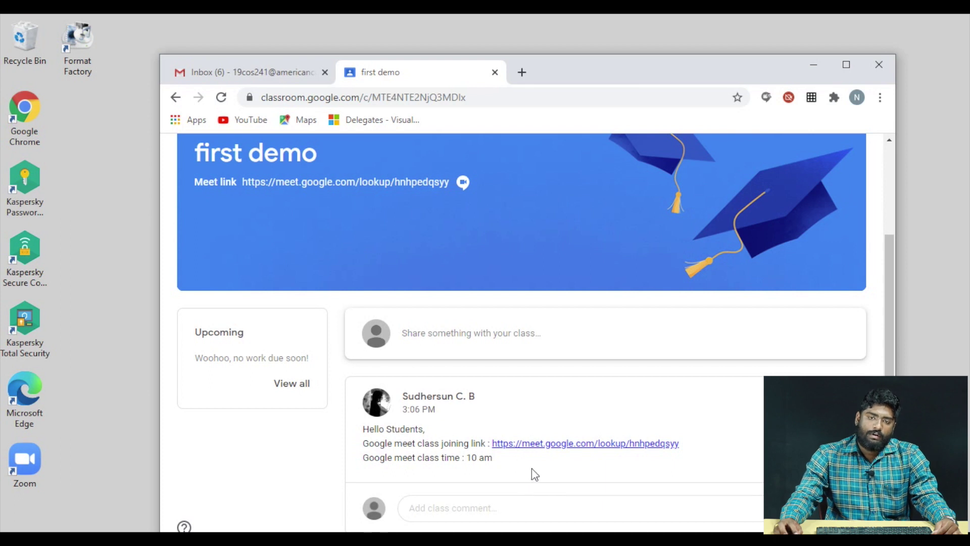
click(546, 444)
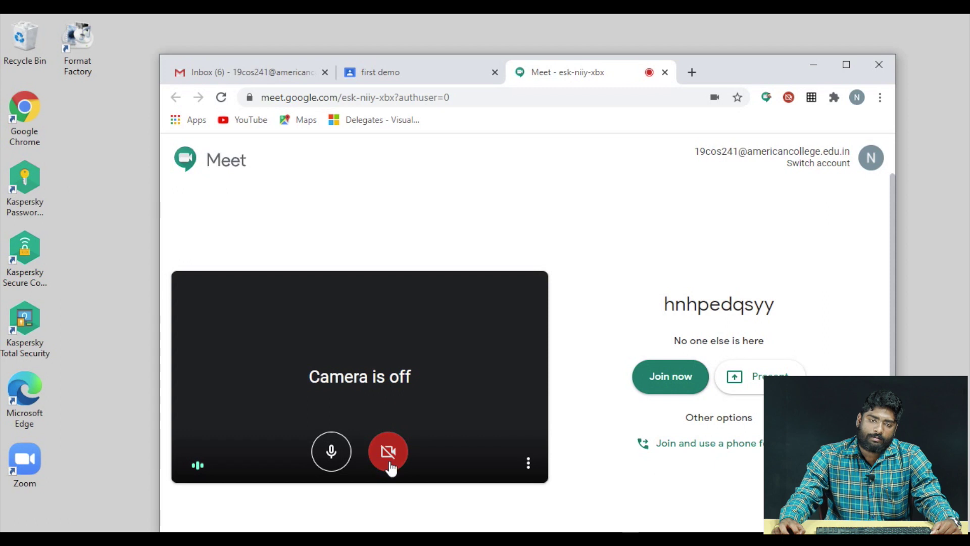
click(329, 453)
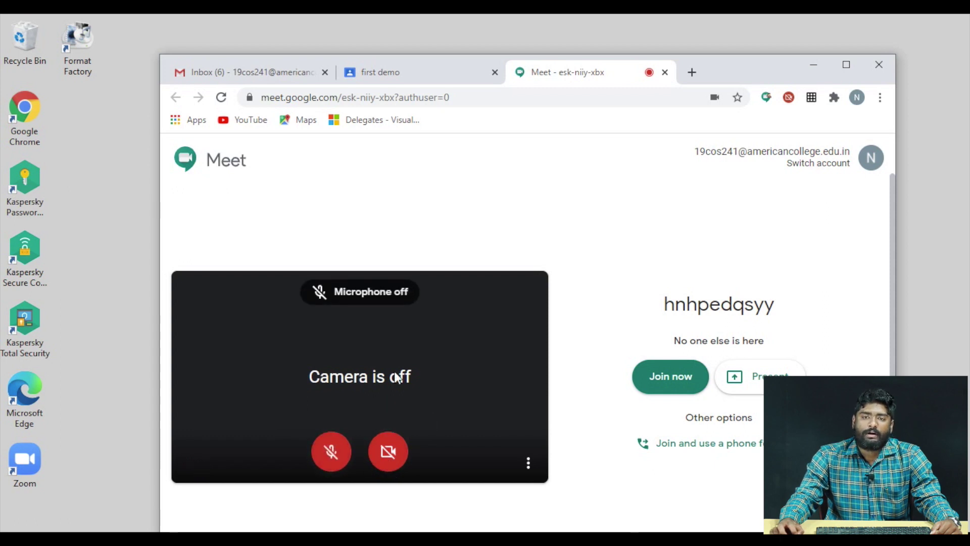
click(671, 386)
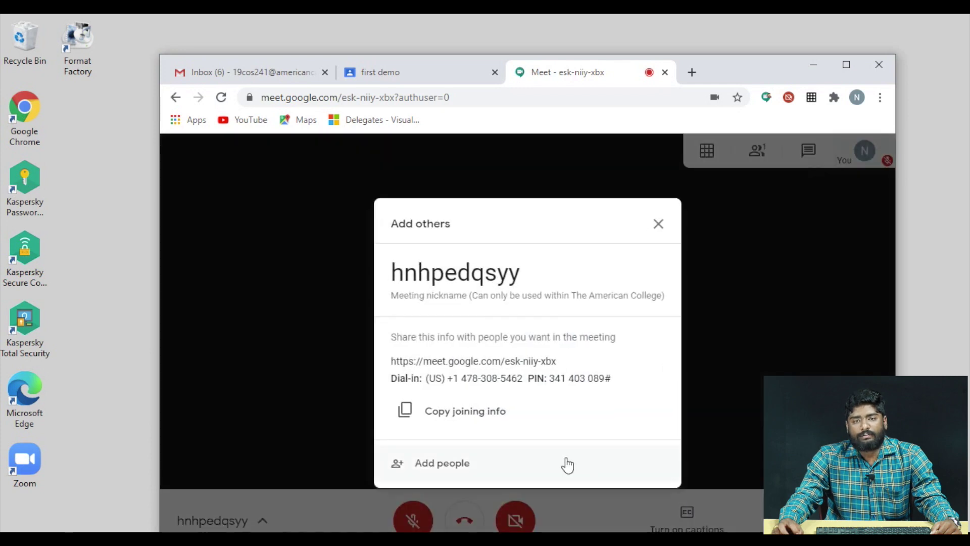
- Dismiss the Add others dialog and mic reminder, review the participants, then leave the call
click(659, 225)
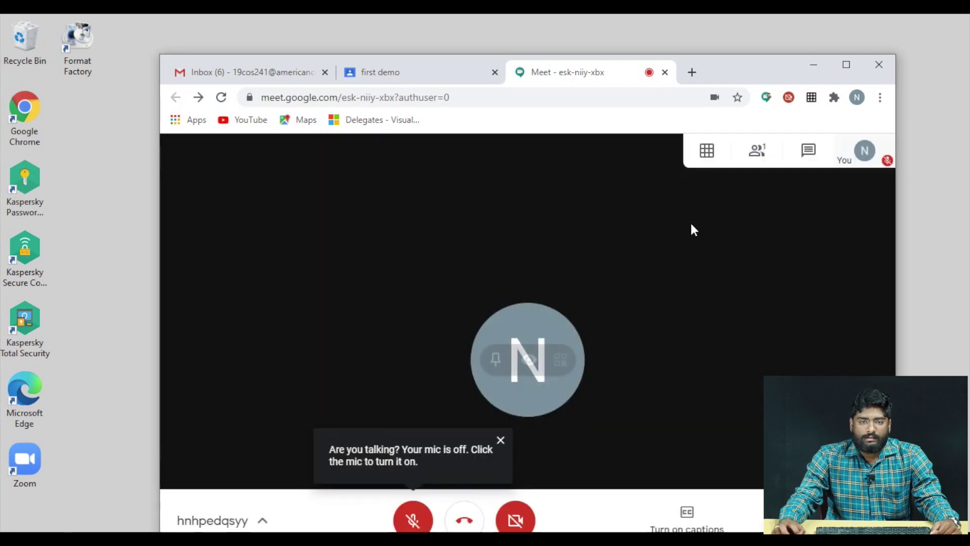
click(501, 440)
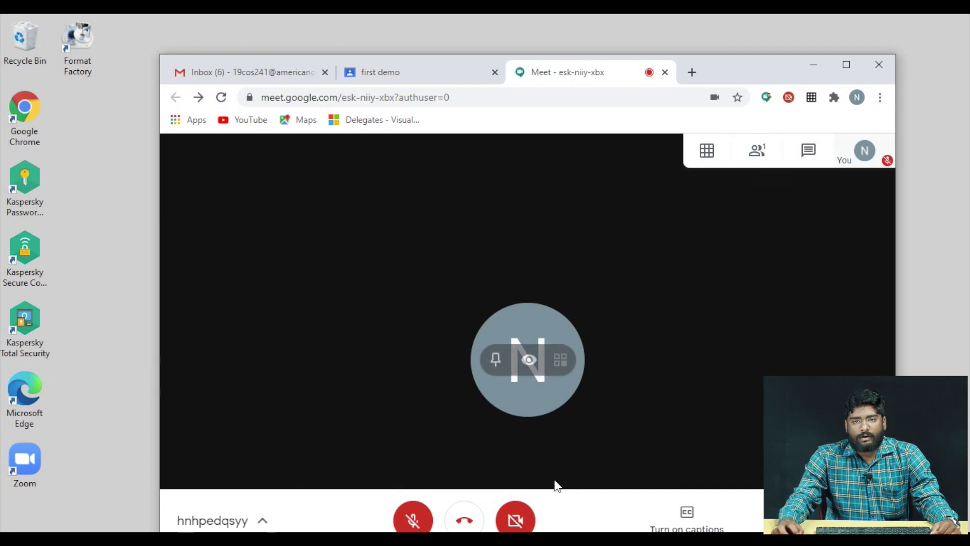
click(758, 154)
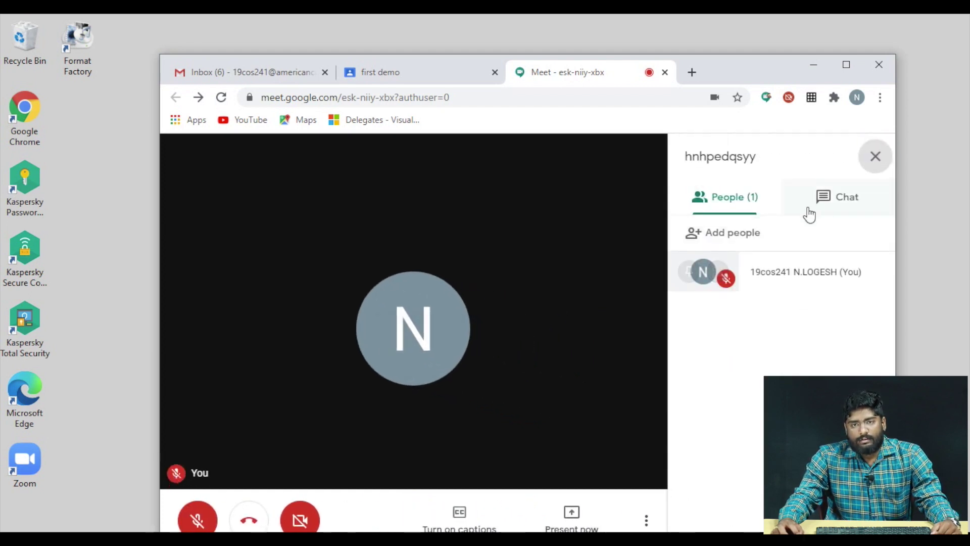
mouse_move(601, 241)
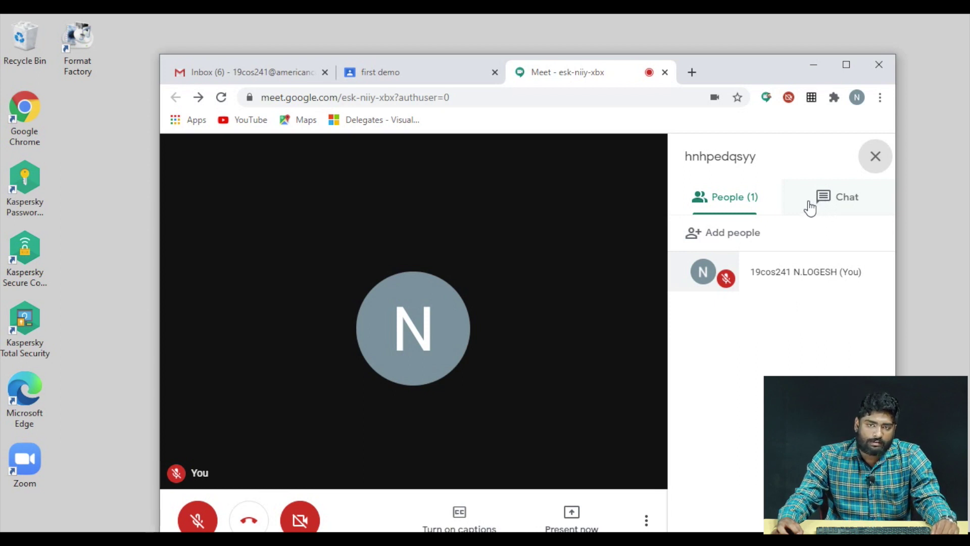
mouse_move(613, 294)
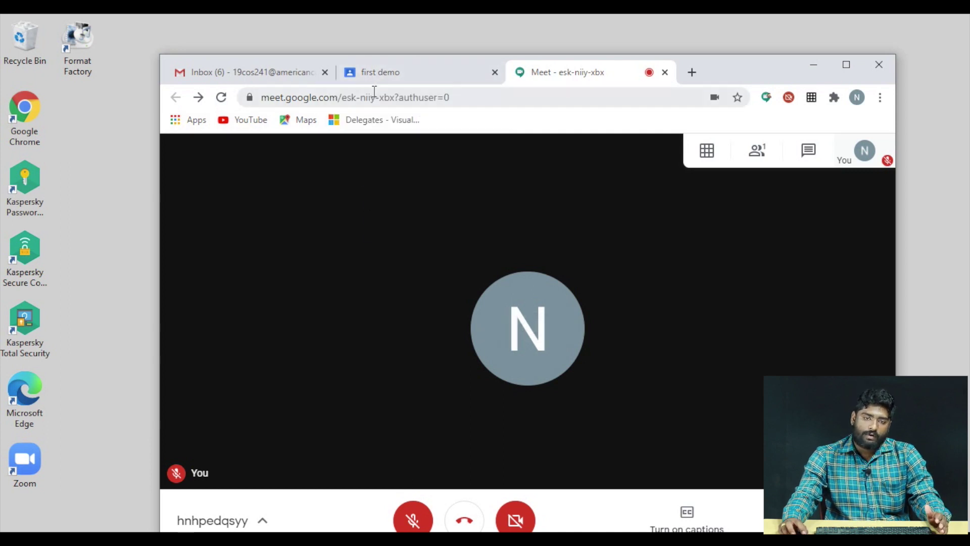
click(463, 521)
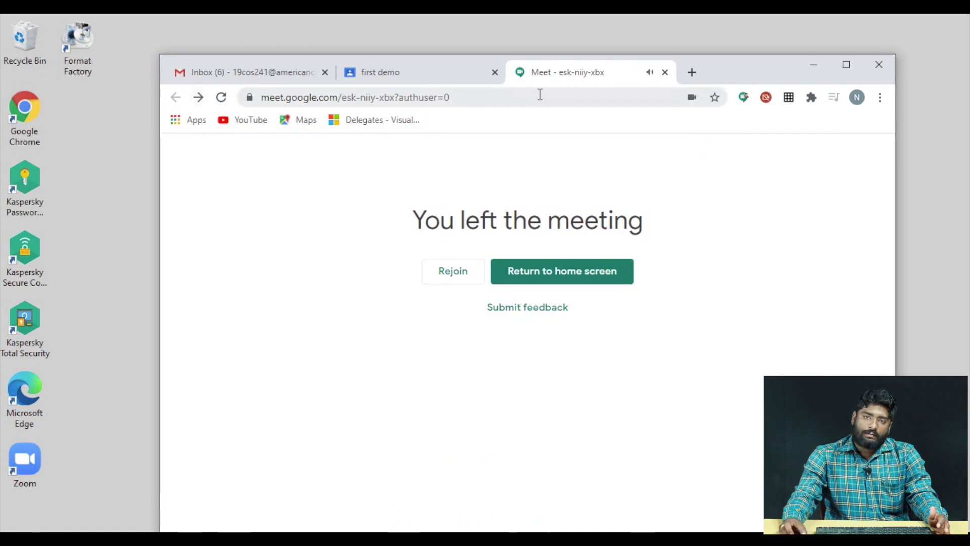
- Close the Meet tab and open the 'new sample' class stream with its Meet link posts
click(663, 71)
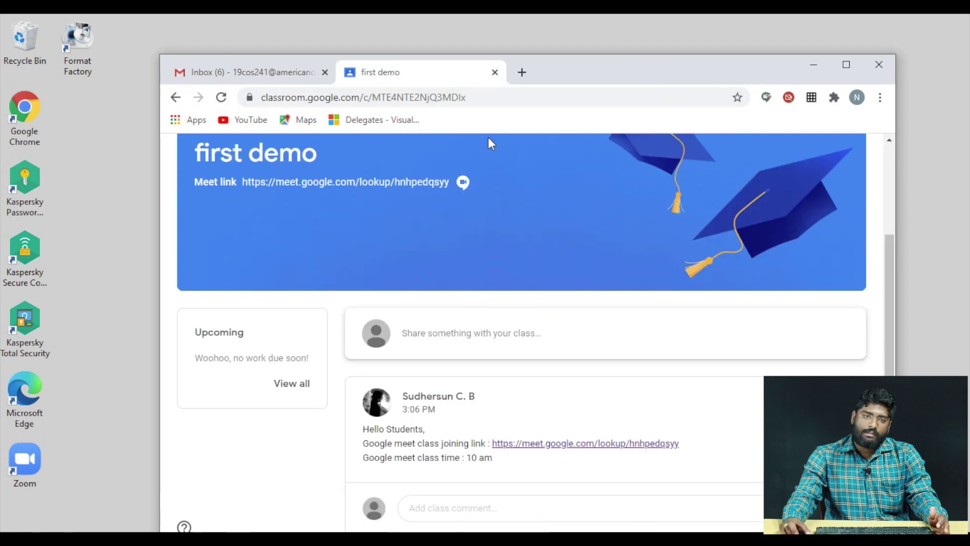
click(175, 97)
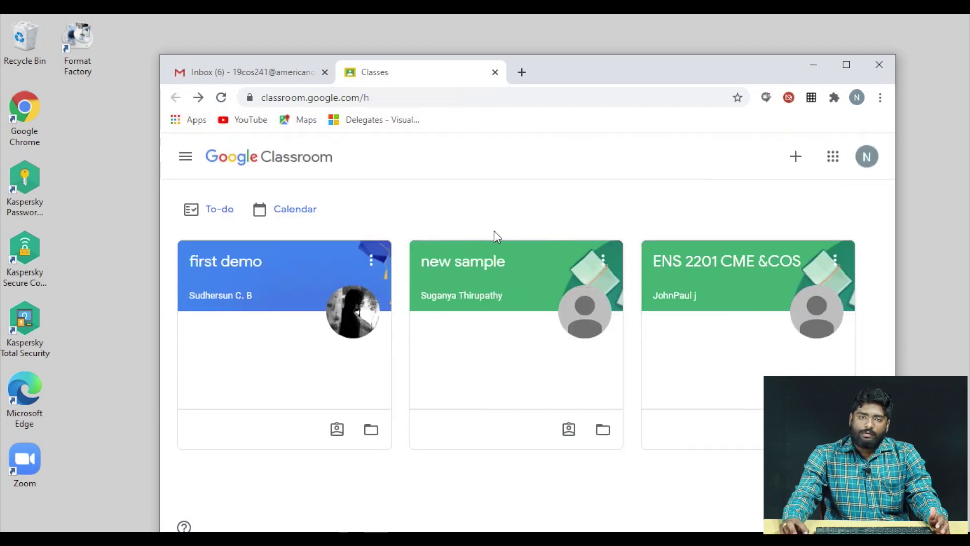
click(465, 273)
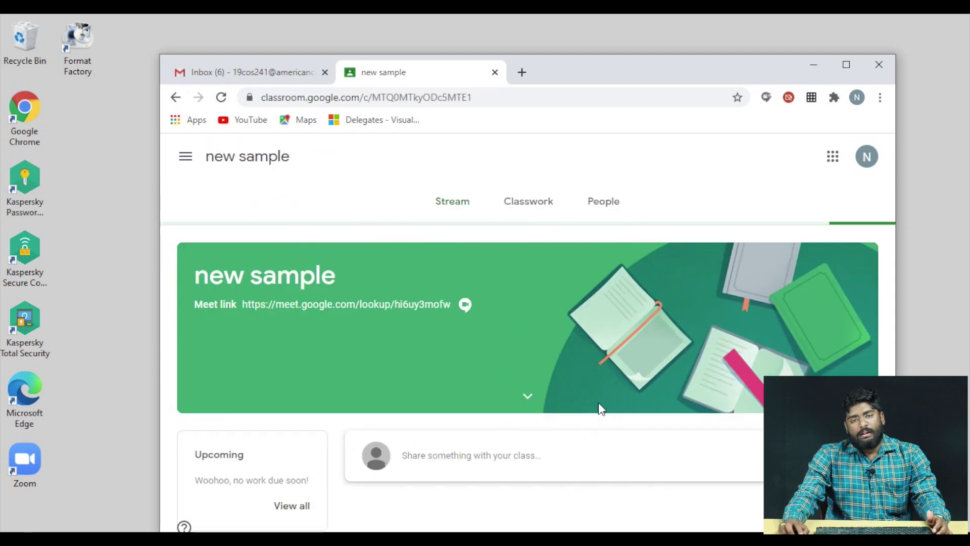
scroll(601, 389, down, 5)
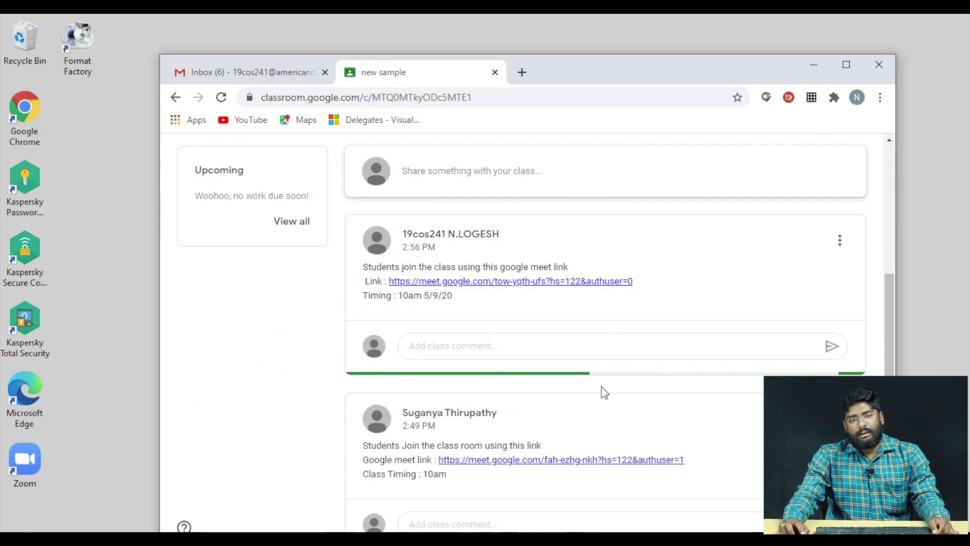
scroll(601, 390, down, 3)
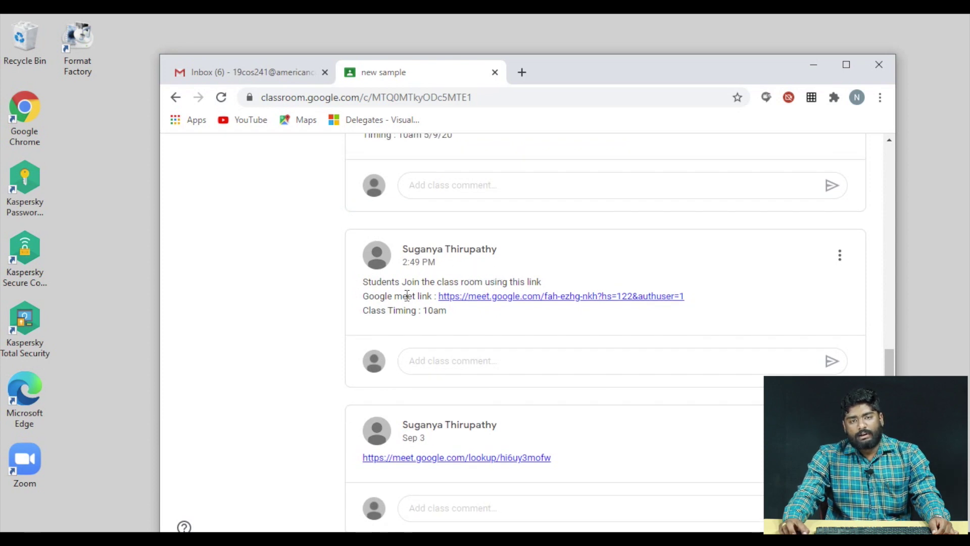
- Join the fah-ezhg-nkh meeting from the posted link, hang up, and close its tab
click(533, 297)
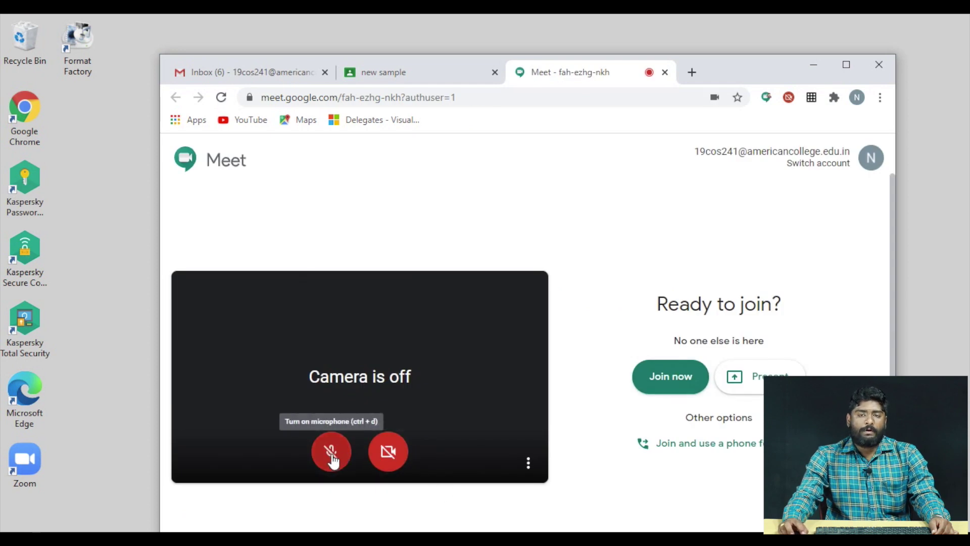
click(669, 388)
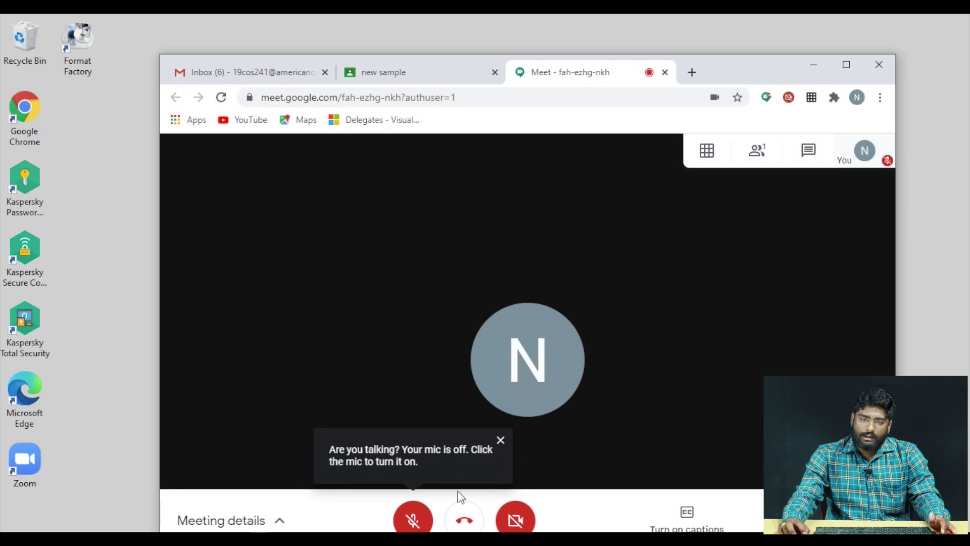
click(460, 521)
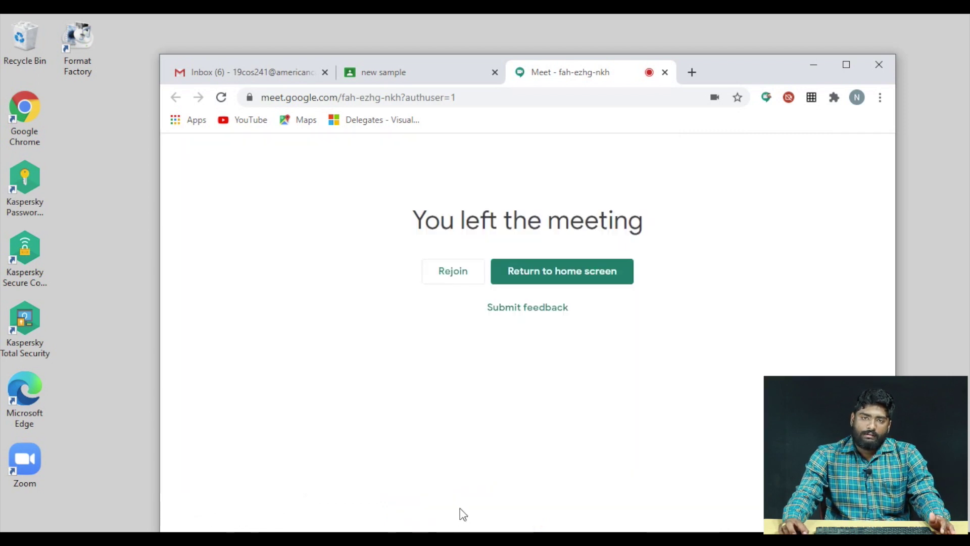
click(665, 72)
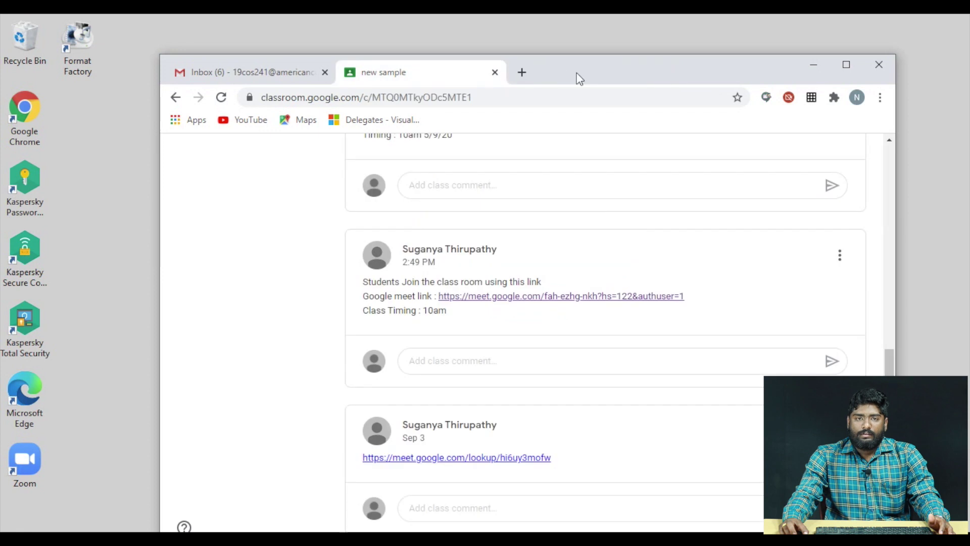
- Go back from the 'new sample' stream to the Classroom home class list
click(175, 98)
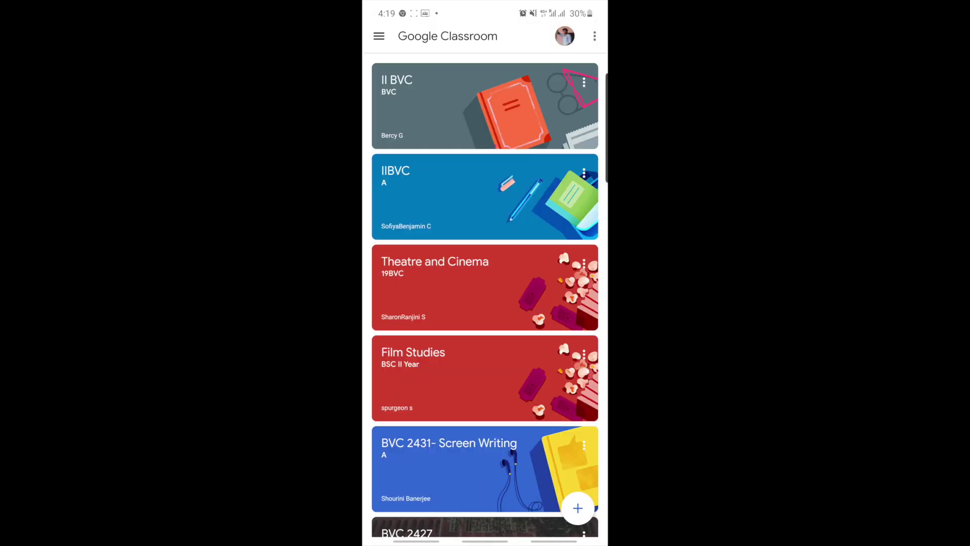
- Scroll the class list and open the BVC 2427 A class
scroll(485, 295, down, 3)
scroll(485, 296, down, 2)
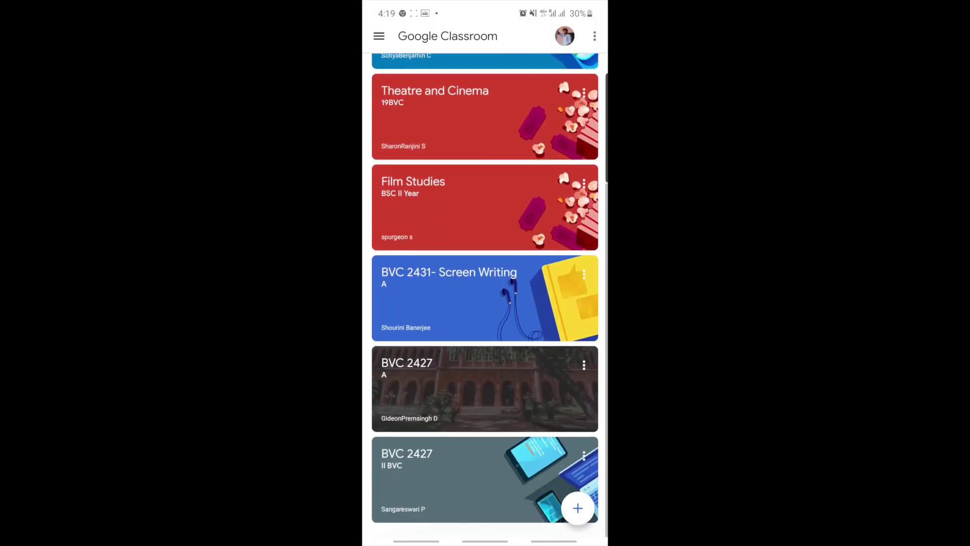
click(493, 386)
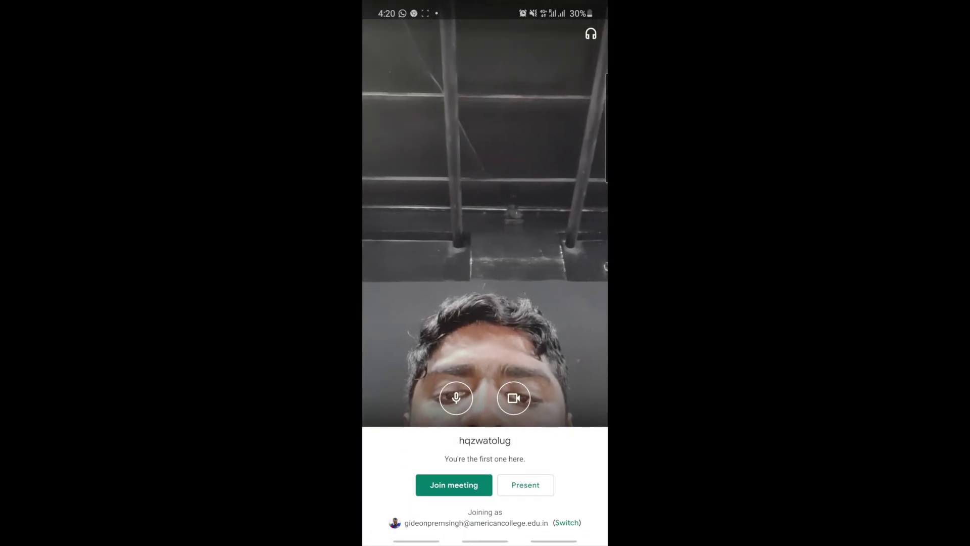
- Join the hqzwatolug meeting with camera and mic off, then swipe back to the BVC 2427 stream
click(513, 397)
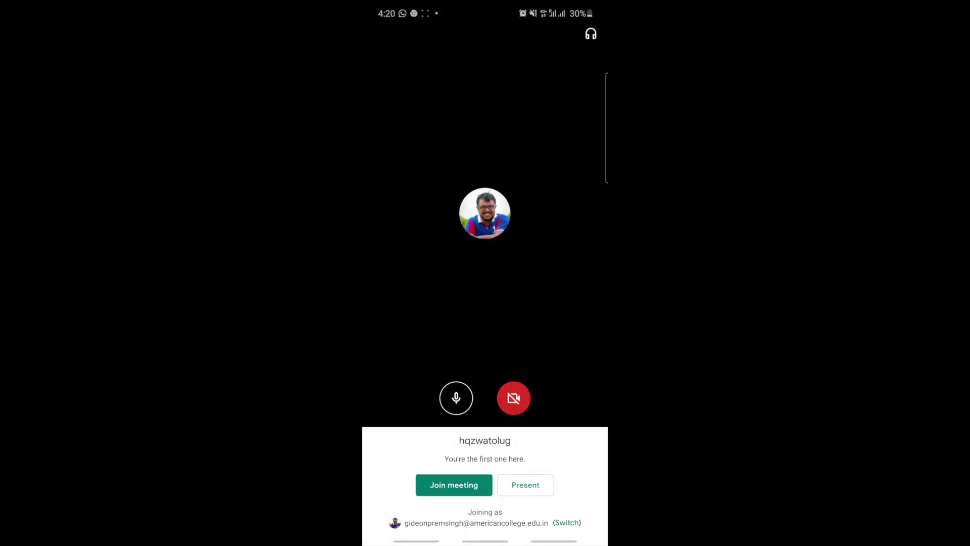
click(456, 397)
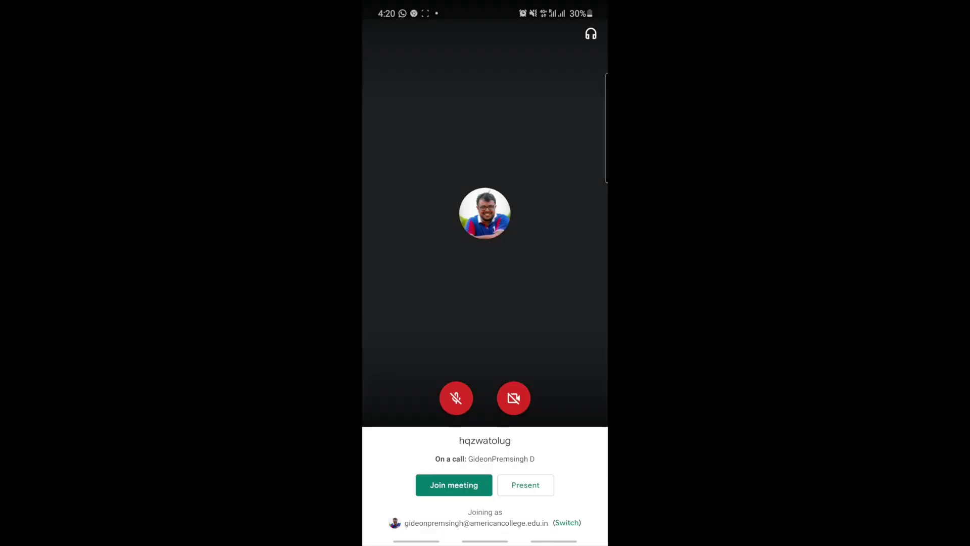
click(453, 485)
click(569, 214)
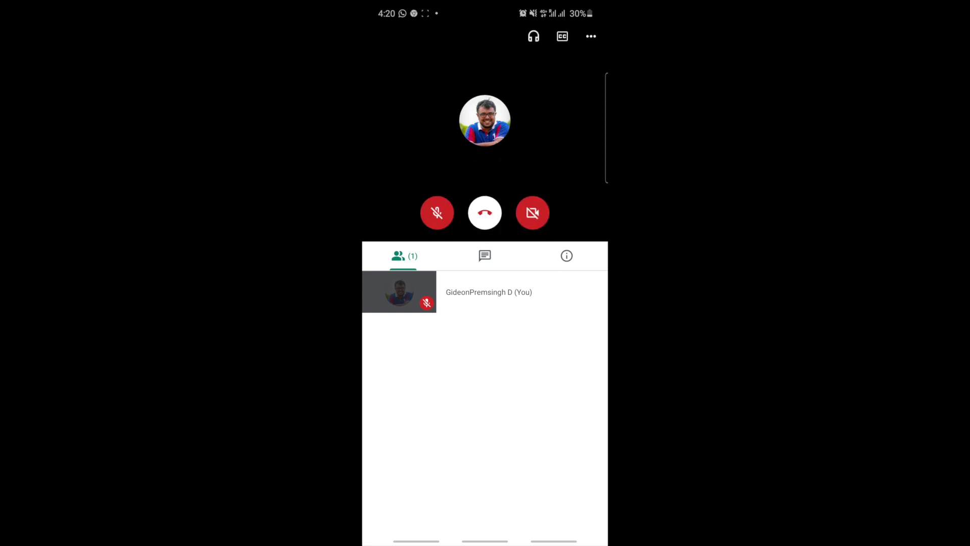
drag(404, 541, 555, 541)
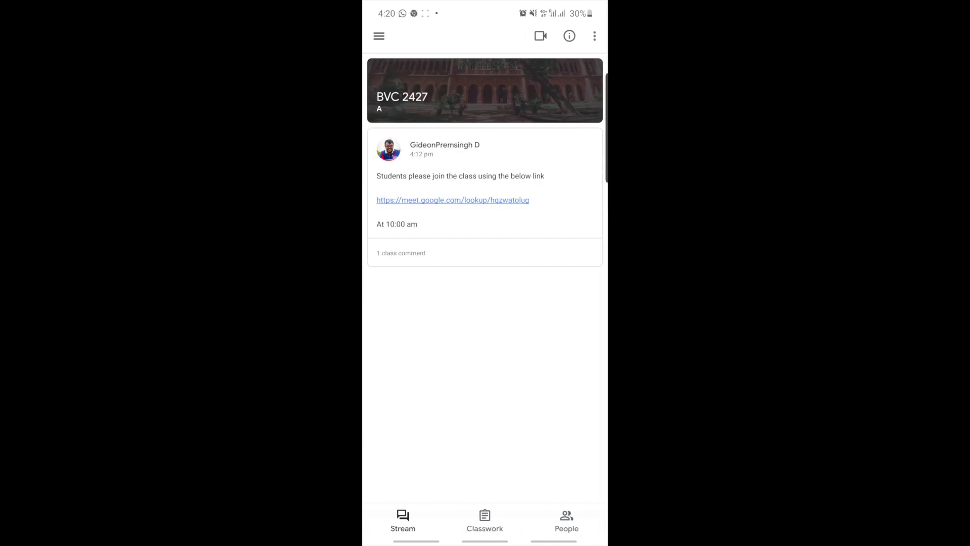
- Reopen the BVC 2427 A class and start its Meet call from the header camera icon
key(Escape)
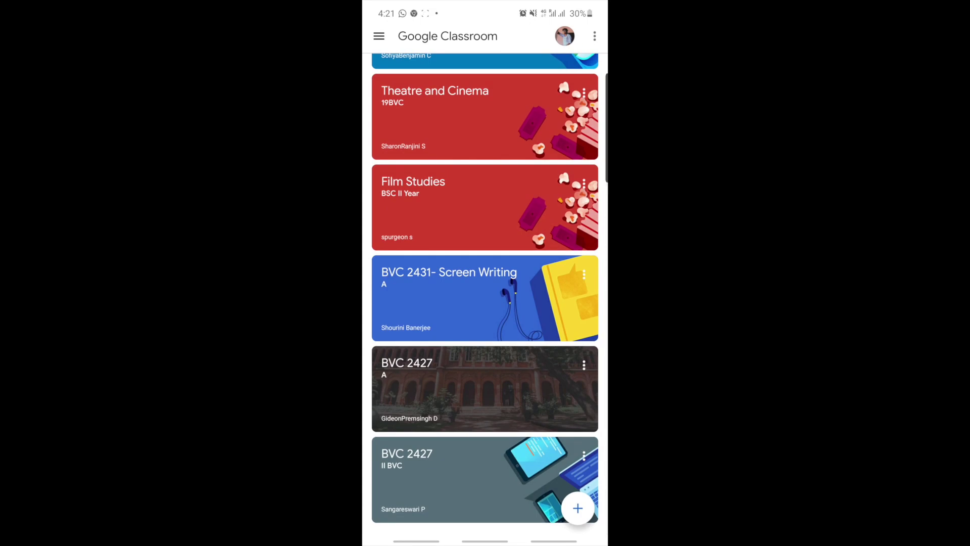
click(485, 389)
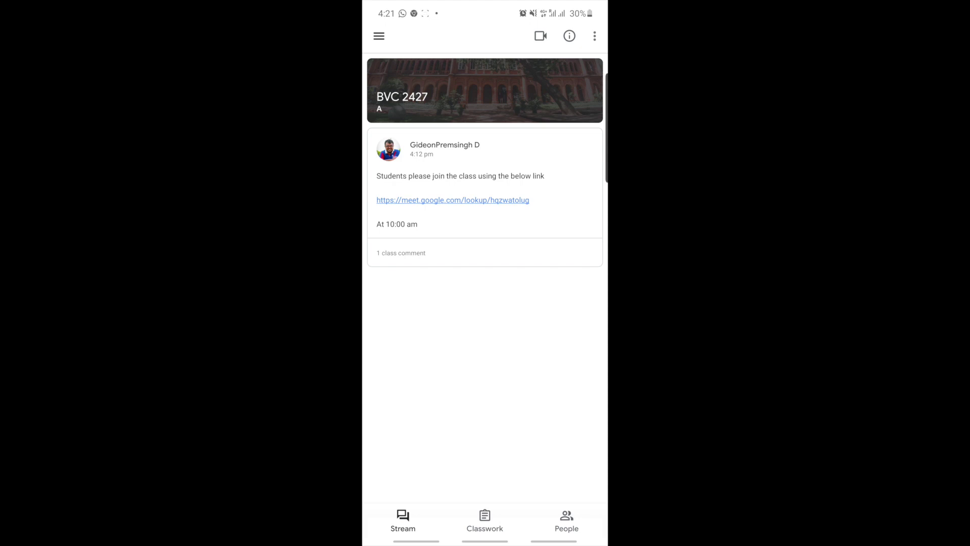
click(540, 36)
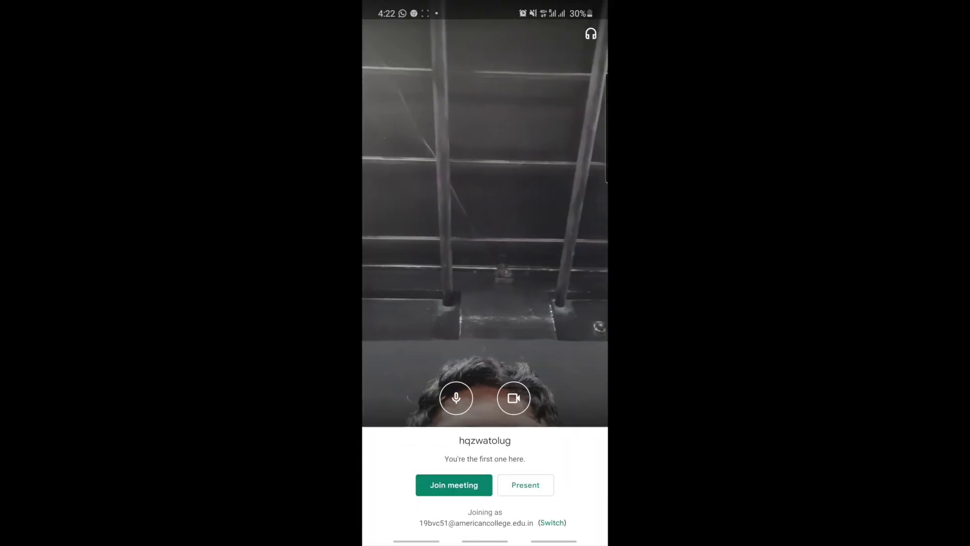
- Join the hqzwatolug Google Meet call with camera and microphone turned off
click(514, 398)
click(456, 398)
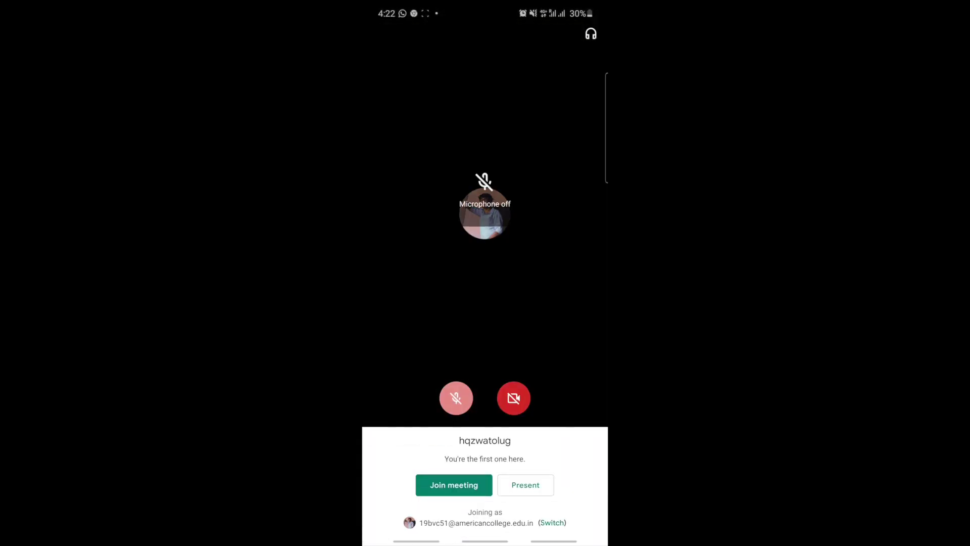
click(453, 485)
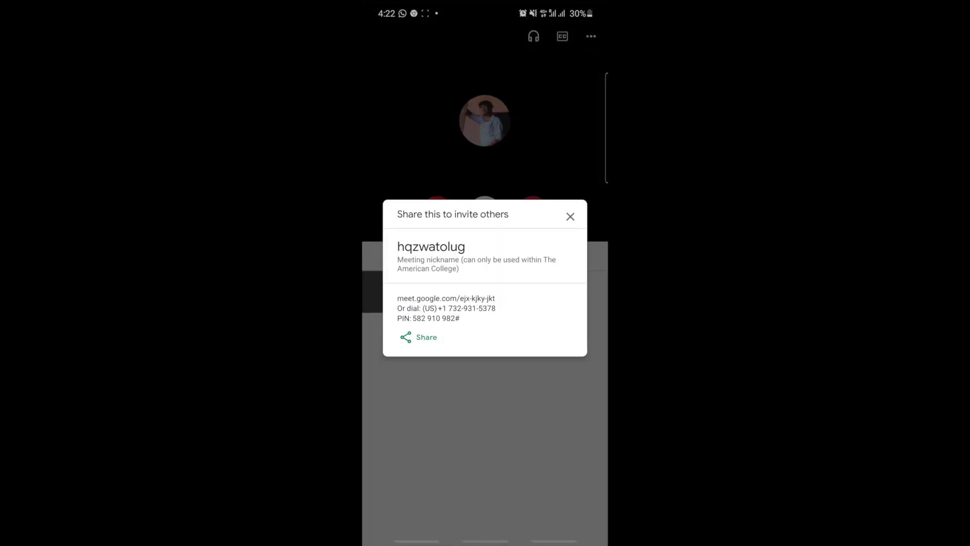
- Dismiss the invite-sharing dialog and return through the BVC 2427 stream to the Classroom class list
key(Escape)
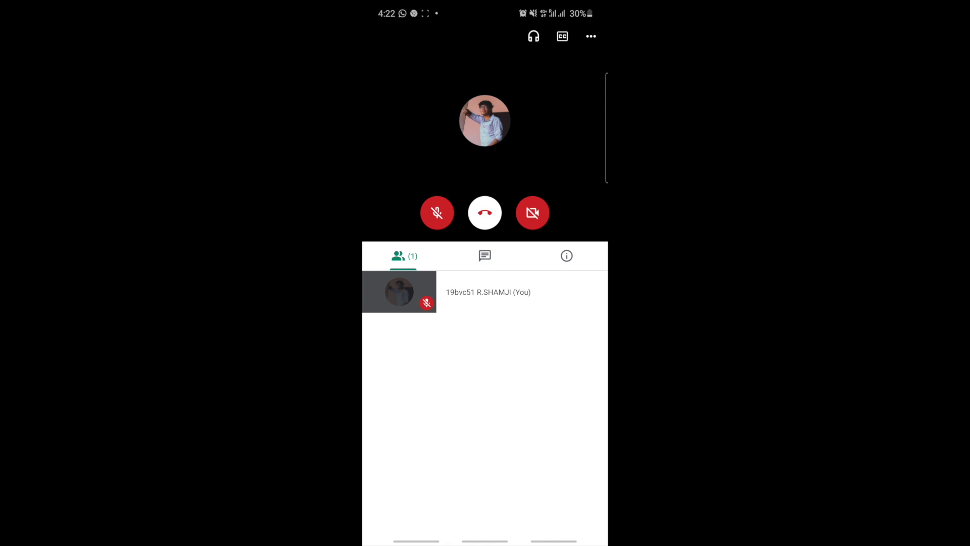
key(alt+Tab)
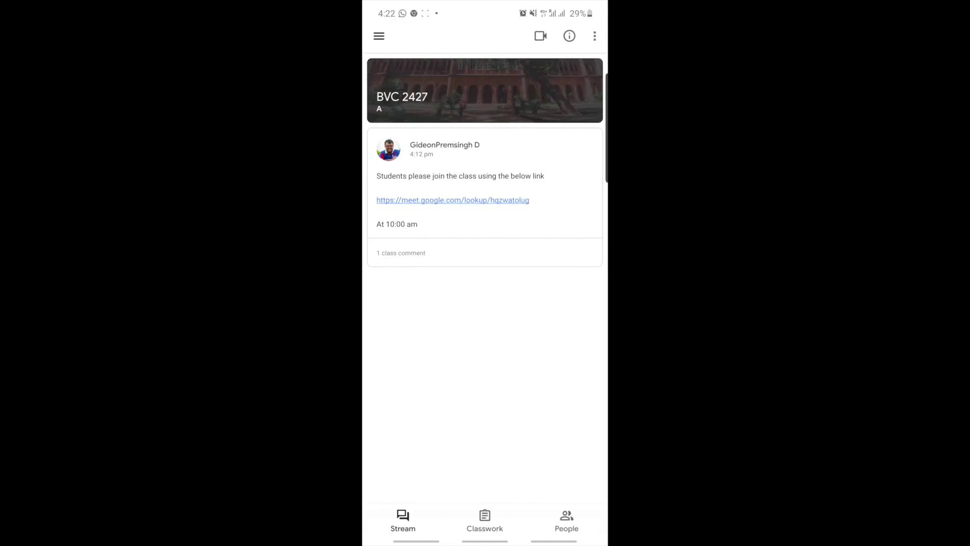
key(Escape)
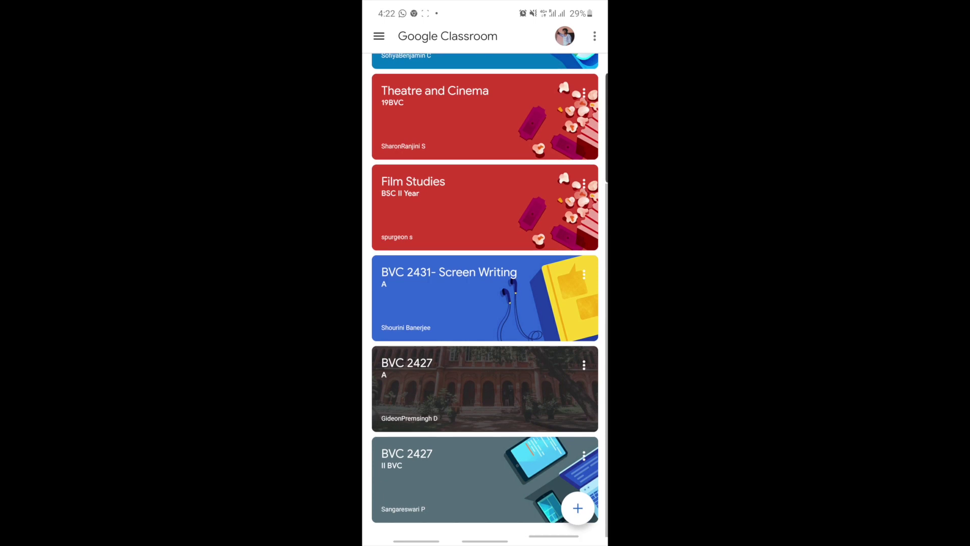